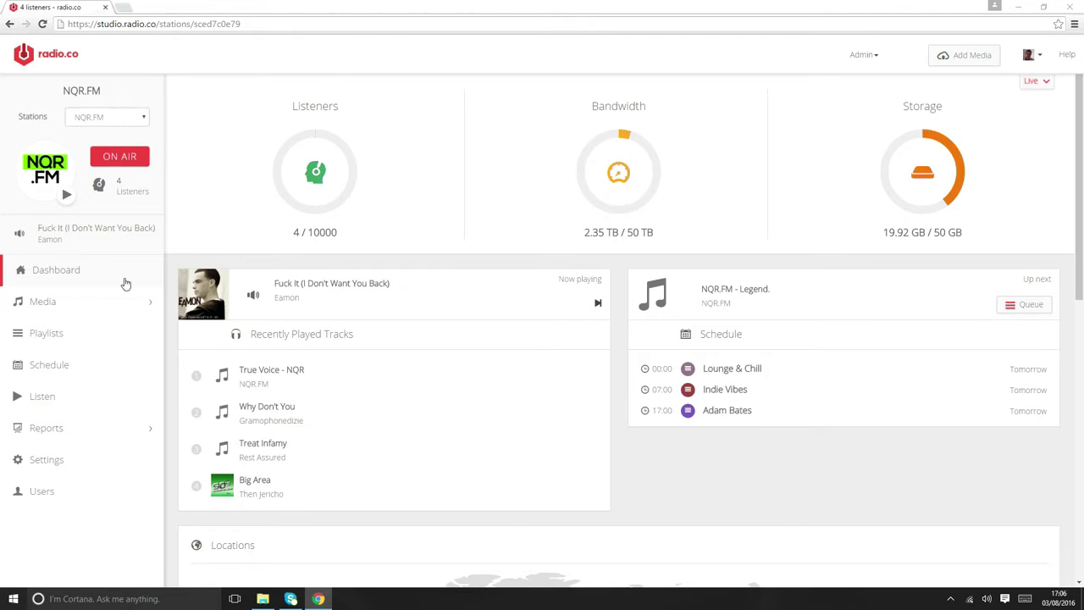
Find Dance (With U) in the station's track list and open its Track Editor (BETA)
{"action": "left_click", "coordinate": [89, 307]}
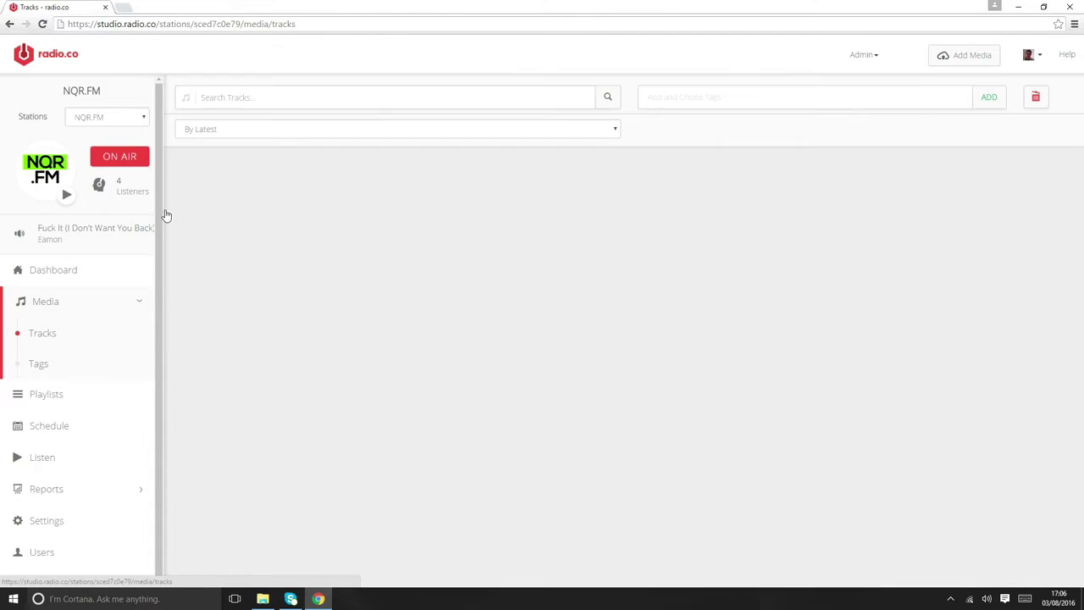
{"action": "scroll", "coordinate": [269, 223], "scroll_direction": "down", "scroll_amount": 12}
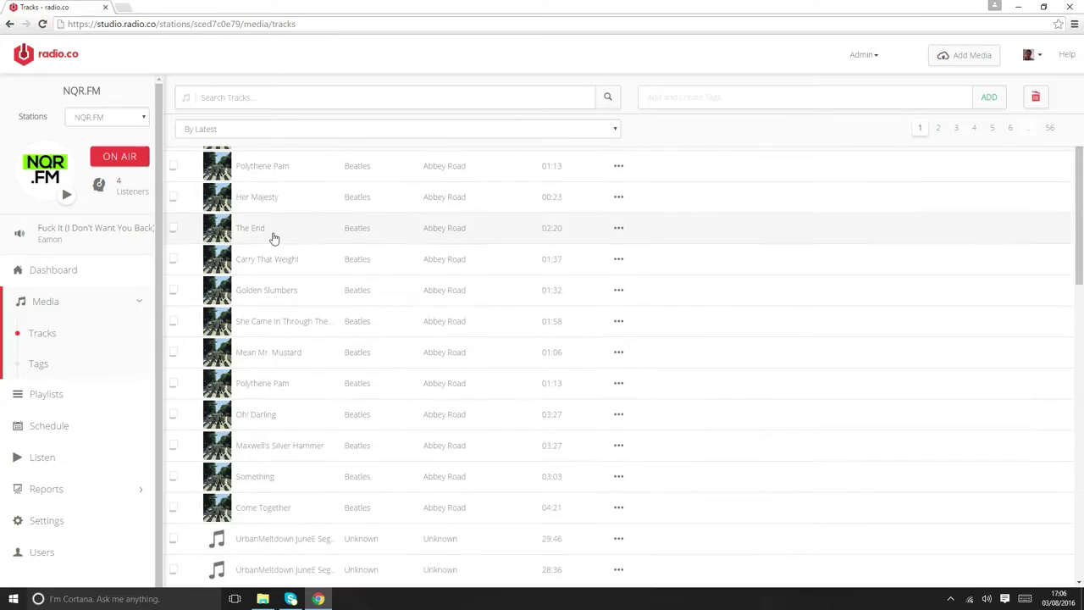
{"action": "scroll", "coordinate": [269, 248], "scroll_direction": "down", "scroll_amount": 8}
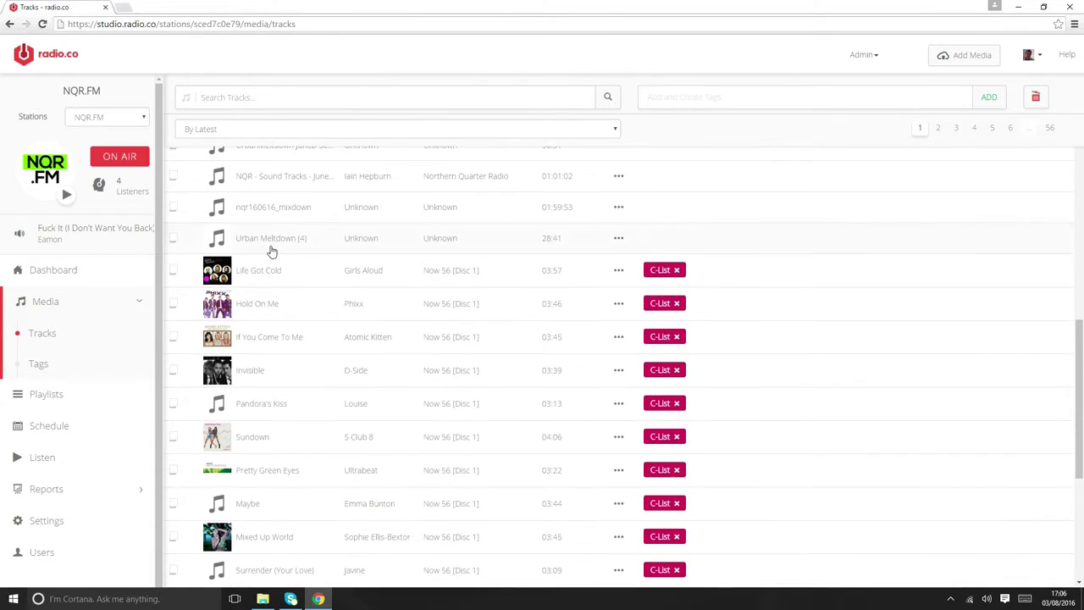
{"action": "scroll", "coordinate": [555, 241], "scroll_direction": "down", "scroll_amount": 1}
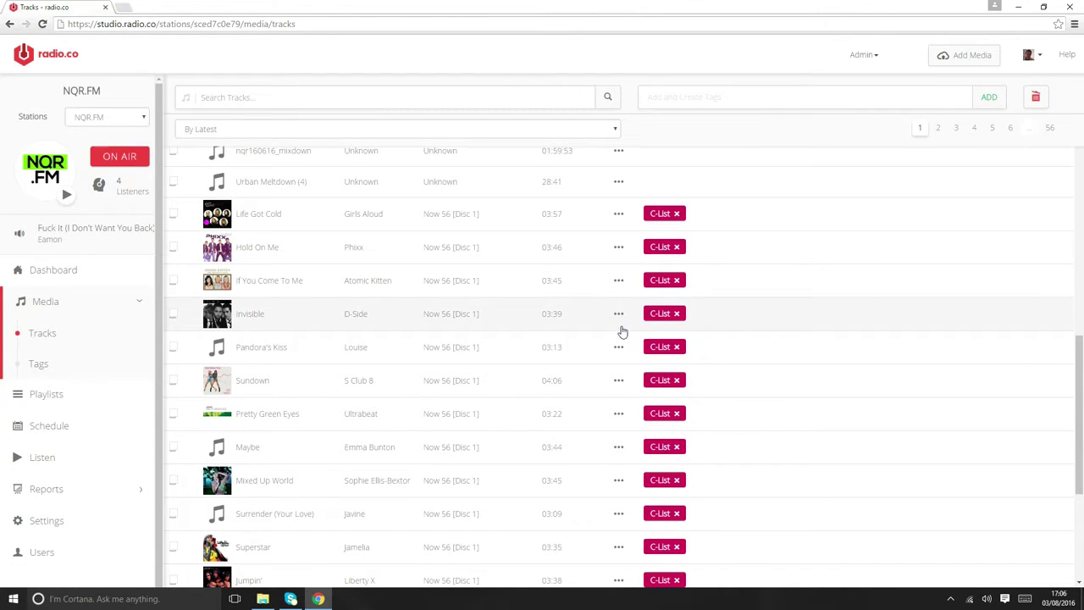
{"action": "scroll", "coordinate": [622, 332], "scroll_direction": "down", "scroll_amount": 2}
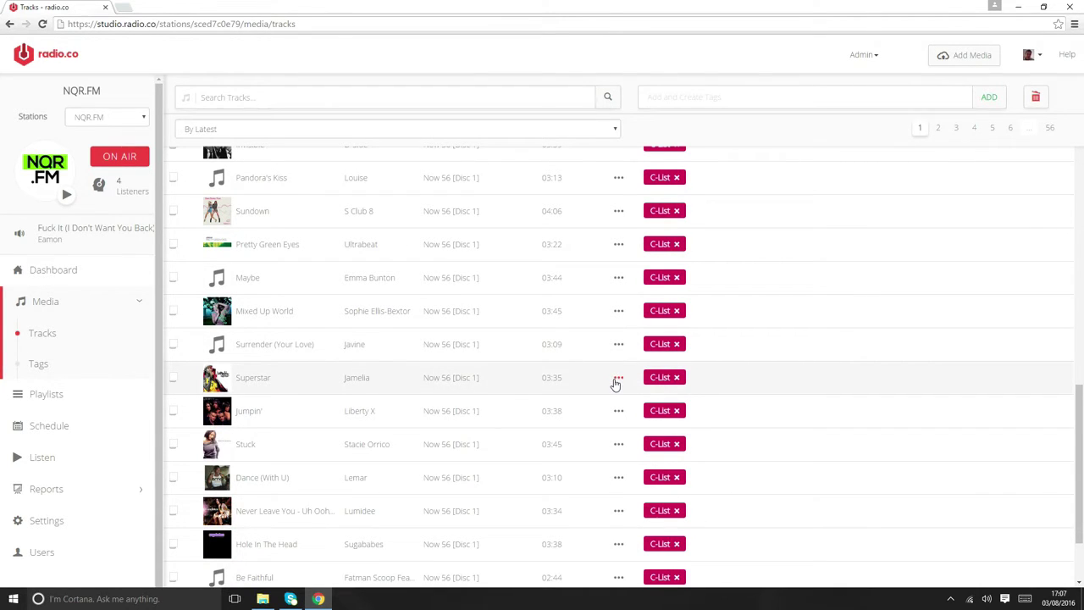
{"action": "scroll", "coordinate": [614, 384], "scroll_direction": "down", "scroll_amount": 1}
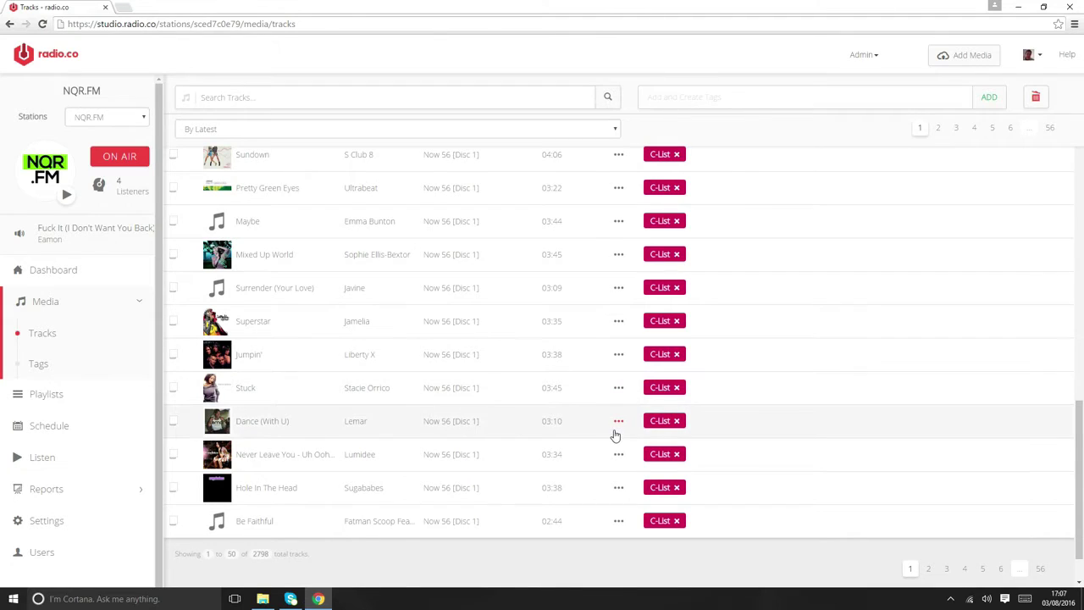
{"action": "left_click", "coordinate": [619, 431]}
{"action": "left_click", "coordinate": [607, 467]}
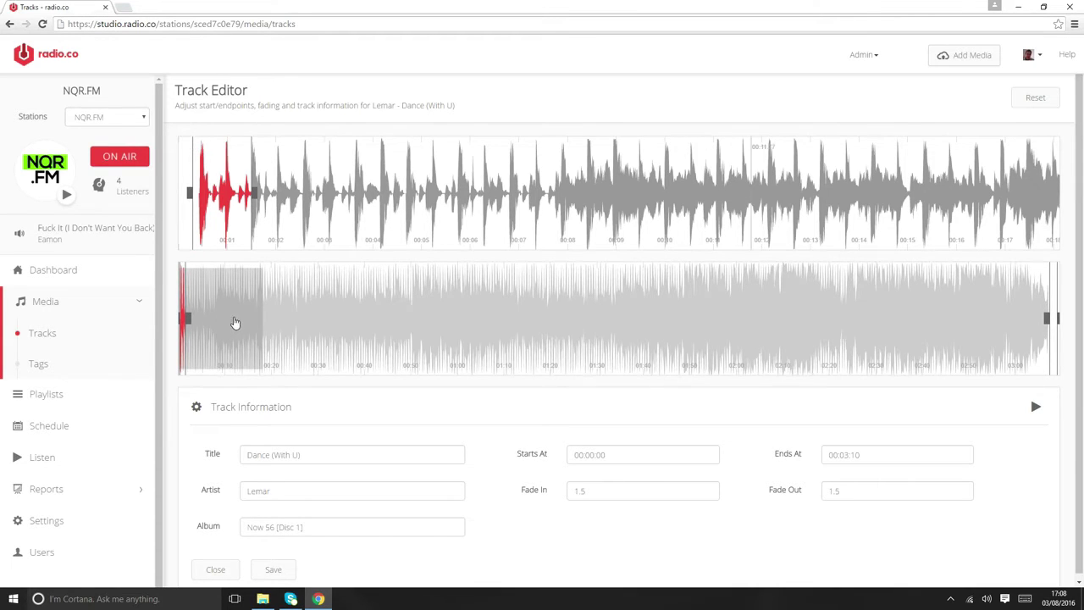
{"action": "left_click_drag", "start_coordinate": [245, 324], "coordinate": [1069, 318]}
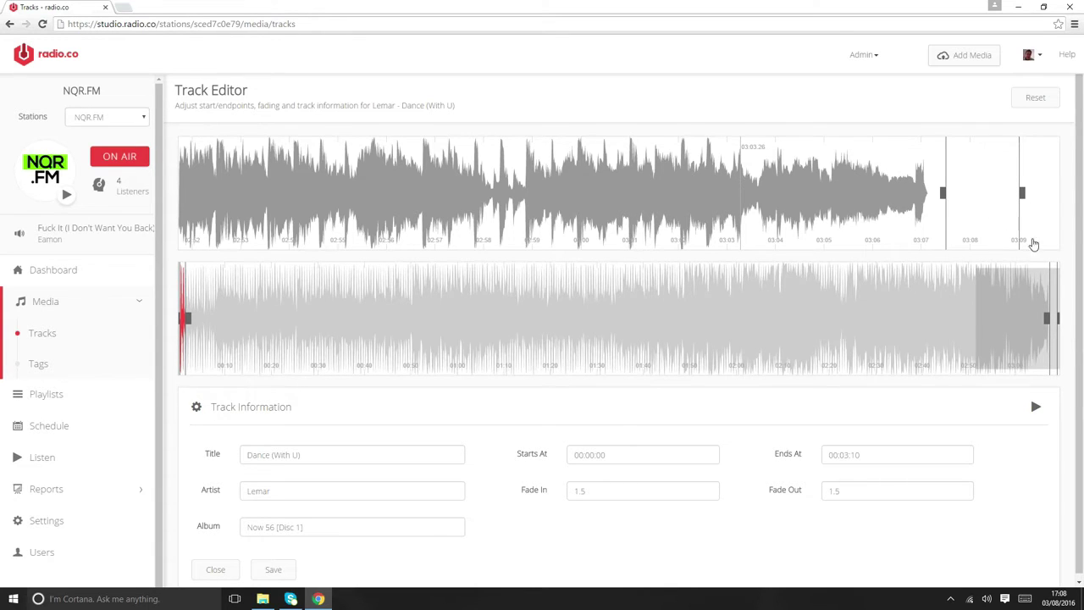
{"action": "mouse_move", "coordinate": [1016, 311]}
{"action": "left_mouse_down"}
{"action": "mouse_move", "coordinate": [723, 336]}
{"action": "mouse_move", "coordinate": [142, 336]}
{"action": "left_mouse_up"}
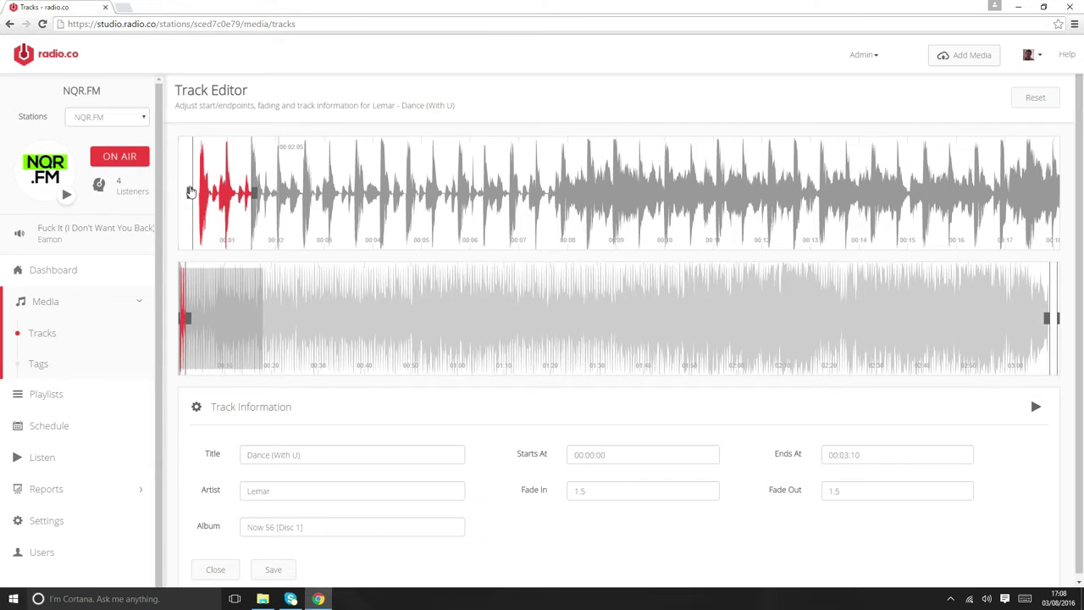
Drag the fade-in and start handles so the track starts at 00:00:07 with a 5.00 fade-in
{"action": "left_click_drag", "start_coordinate": [191, 193], "coordinate": [198, 198]}
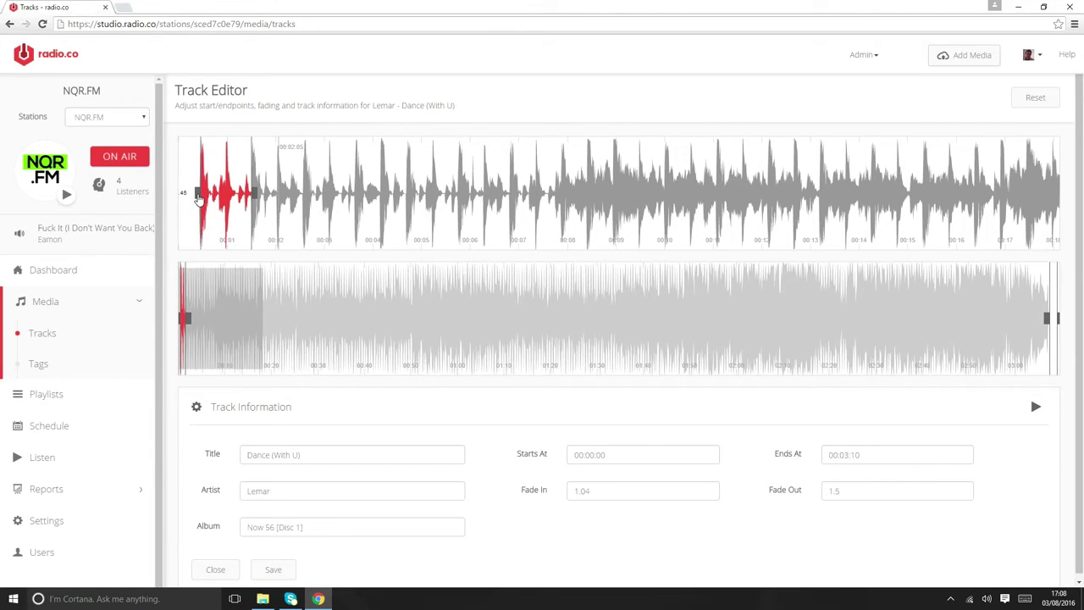
{"action": "left_click_drag", "start_coordinate": [197, 198], "coordinate": [200, 196]}
{"action": "left_click_drag", "start_coordinate": [200, 195], "coordinate": [798, 213]}
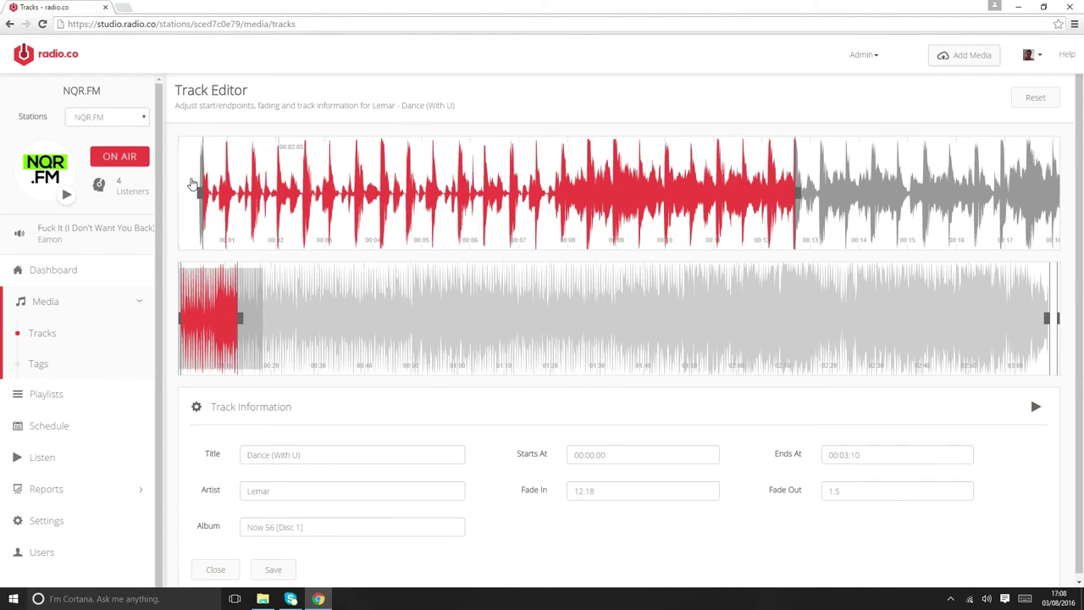
{"action": "left_click_drag", "start_coordinate": [205, 196], "coordinate": [547, 220]}
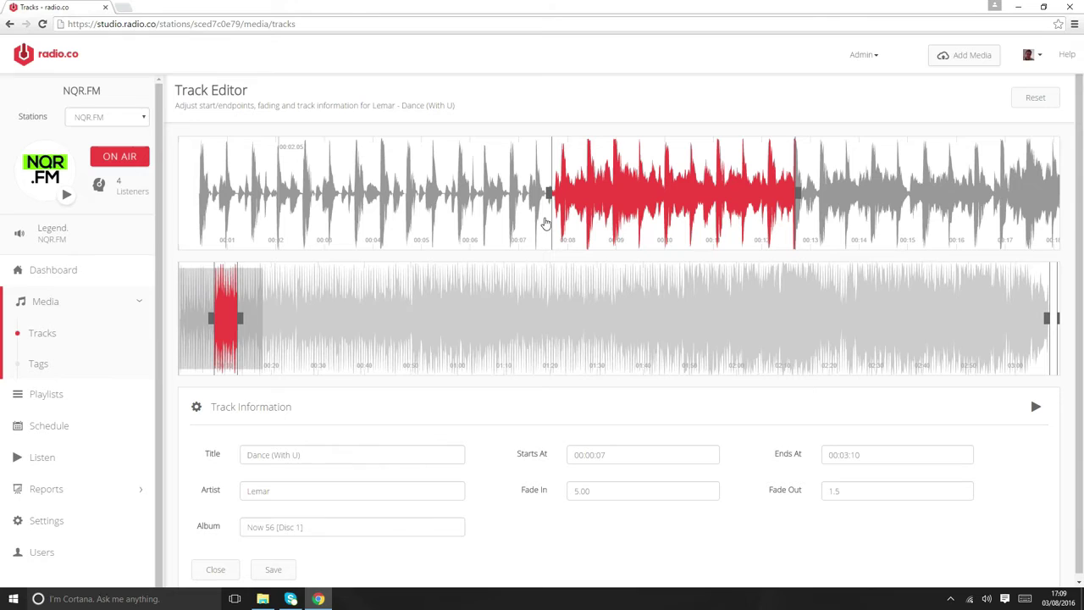
Inspect the track's middle, end, 00:30 and start sections in the detailed waveform
{"action": "left_click", "coordinate": [517, 271]}
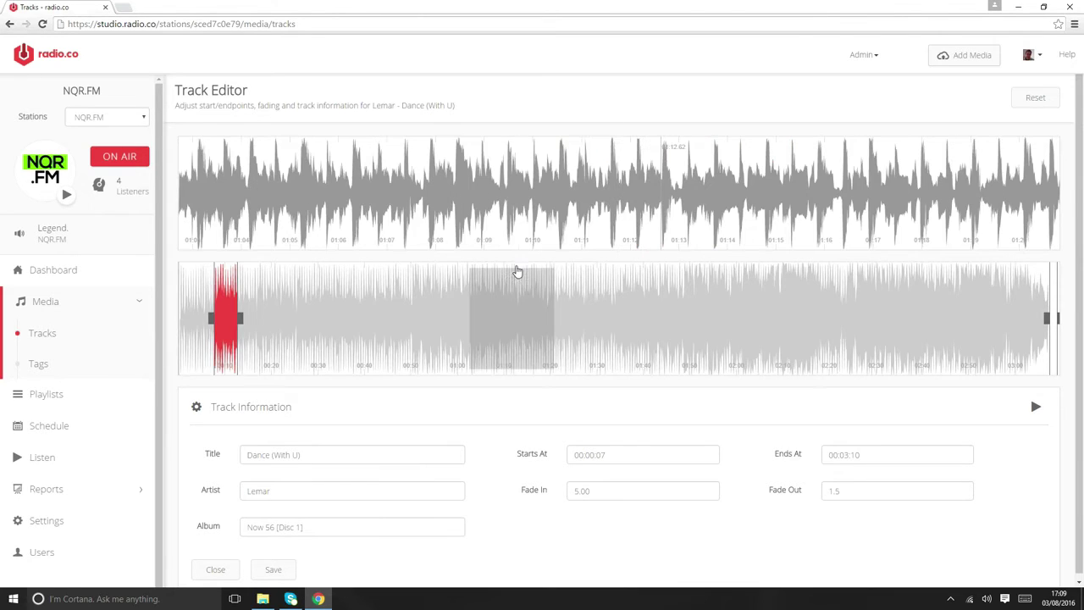
{"action": "left_click_drag", "start_coordinate": [510, 334], "coordinate": [174, 350]}
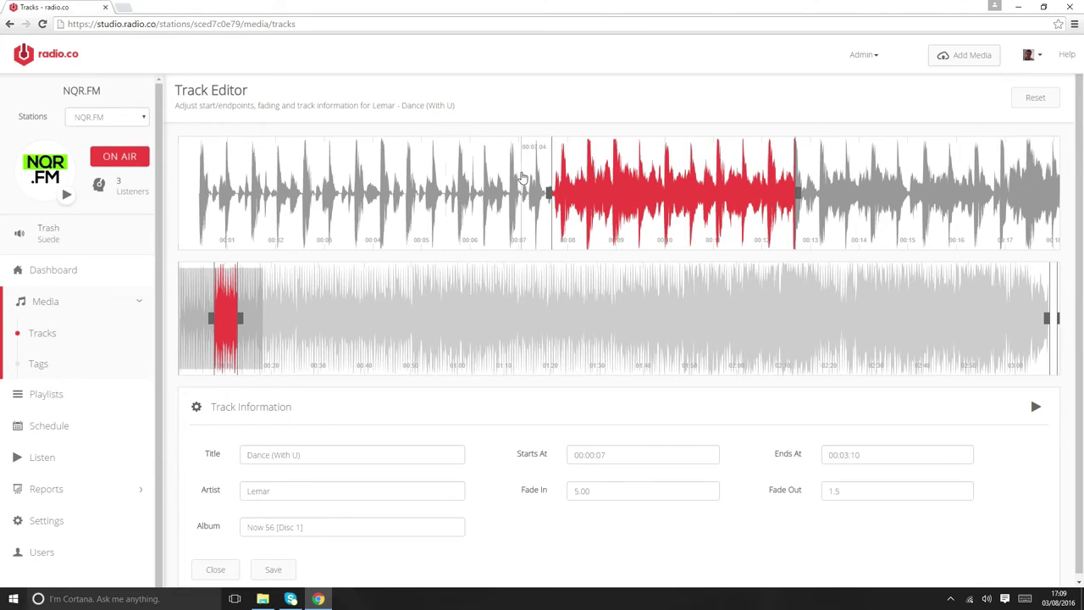
{"action": "left_click", "coordinate": [988, 318]}
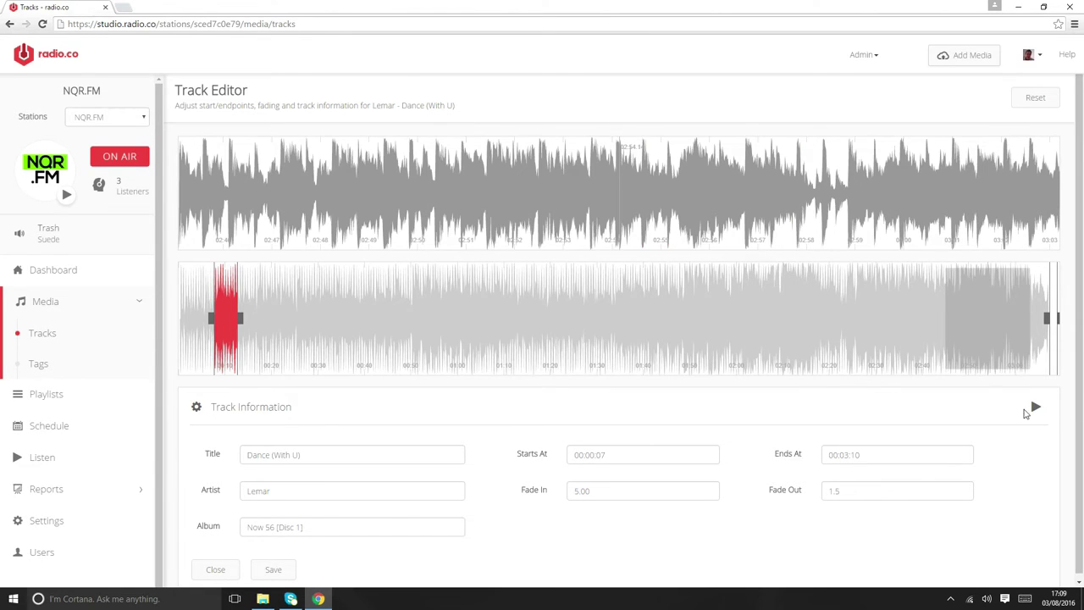
{"action": "left_click", "coordinate": [366, 293]}
{"action": "left_click", "coordinate": [249, 356]}
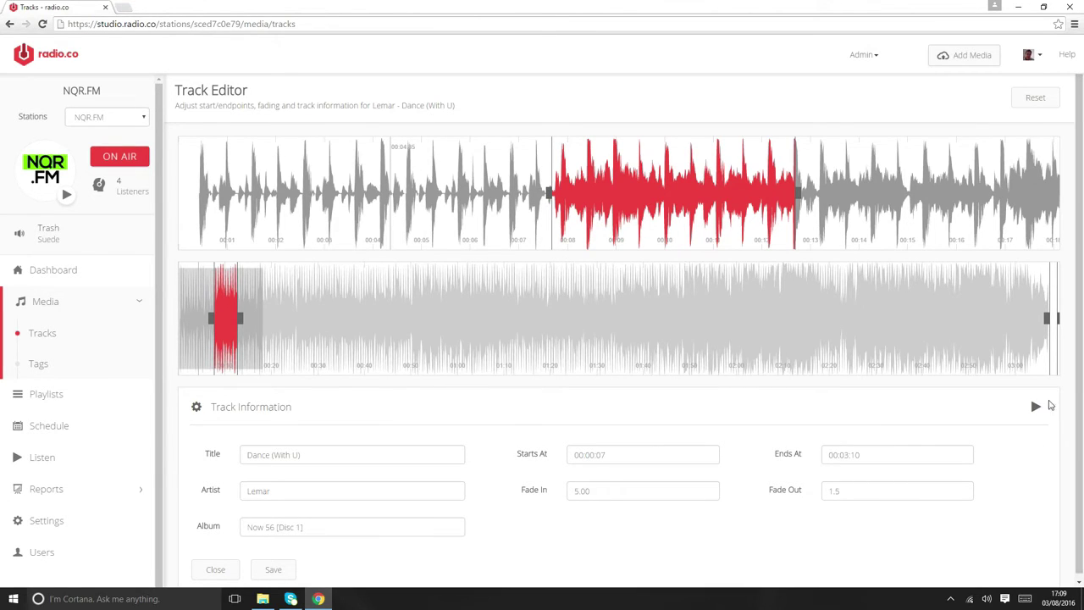
Preview the trimmed track from 00:00:07, replaying it after rechecking the fade-in
{"action": "left_click", "coordinate": [1036, 407]}
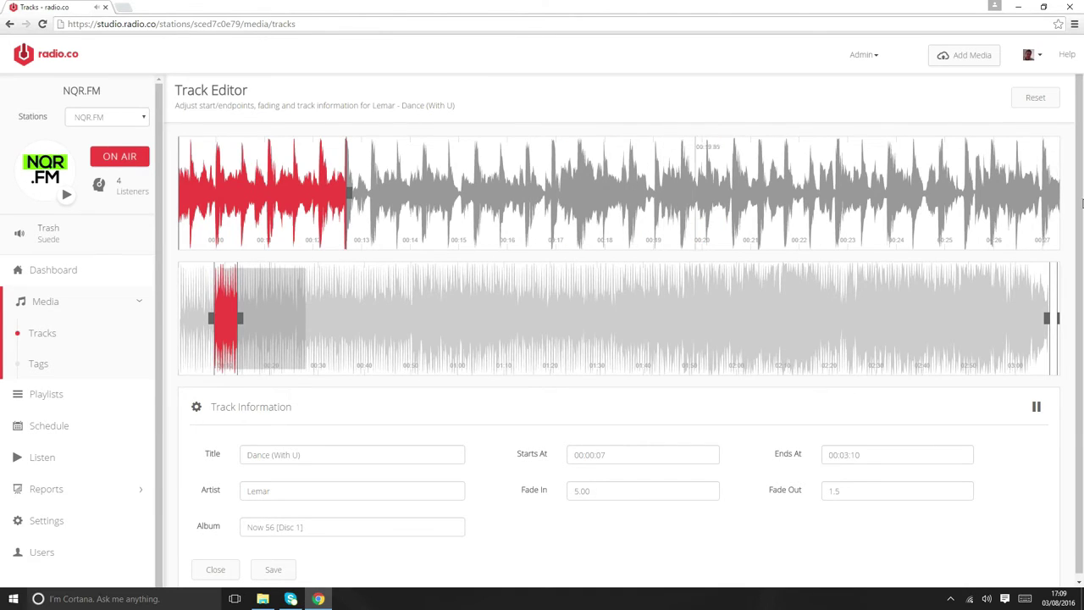
{"action": "left_click", "coordinate": [1038, 415]}
{"action": "left_click_drag", "start_coordinate": [409, 230], "coordinate": [782, 176]}
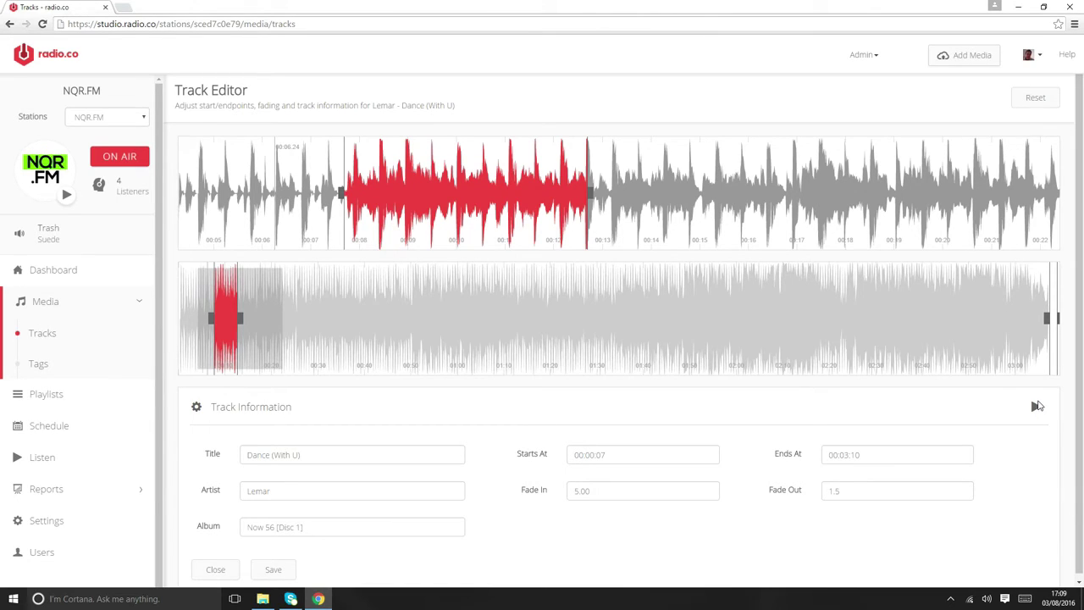
{"action": "left_click", "coordinate": [1036, 408]}
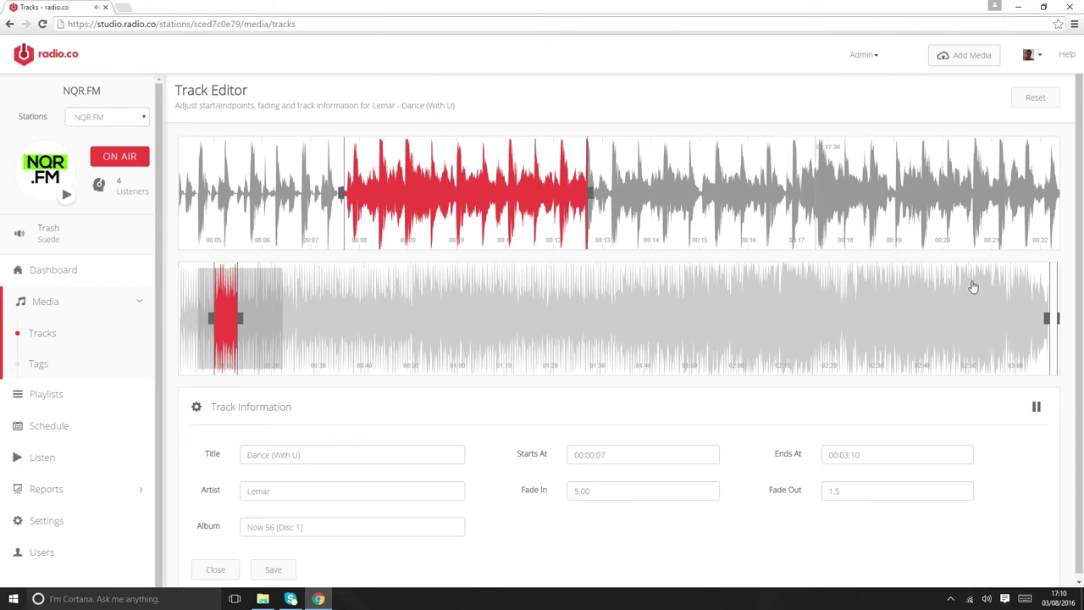
Stop the preview and lengthen the fade-out at the track's end
{"action": "left_click", "coordinate": [1035, 411]}
{"action": "left_click_drag", "start_coordinate": [281, 331], "coordinate": [1066, 318]}
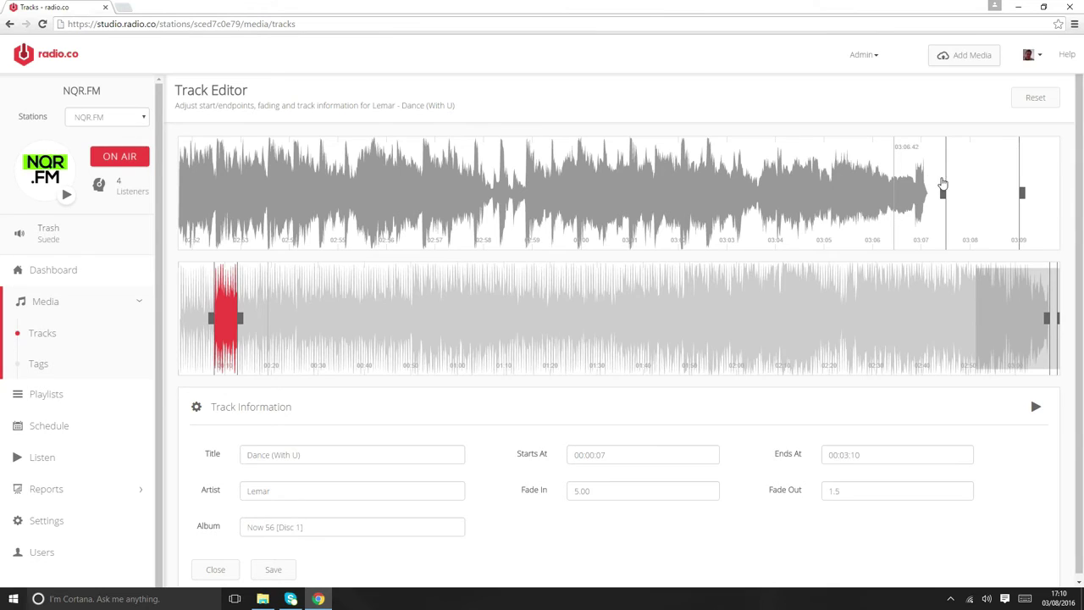
{"action": "mouse_move", "coordinate": [943, 194]}
{"action": "left_click_drag", "start_coordinate": [943, 193], "coordinate": [760, 213]}
Pull the end point back to 00:03:07 to cut the trailing silence
{"action": "left_click", "coordinate": [644, 349]}
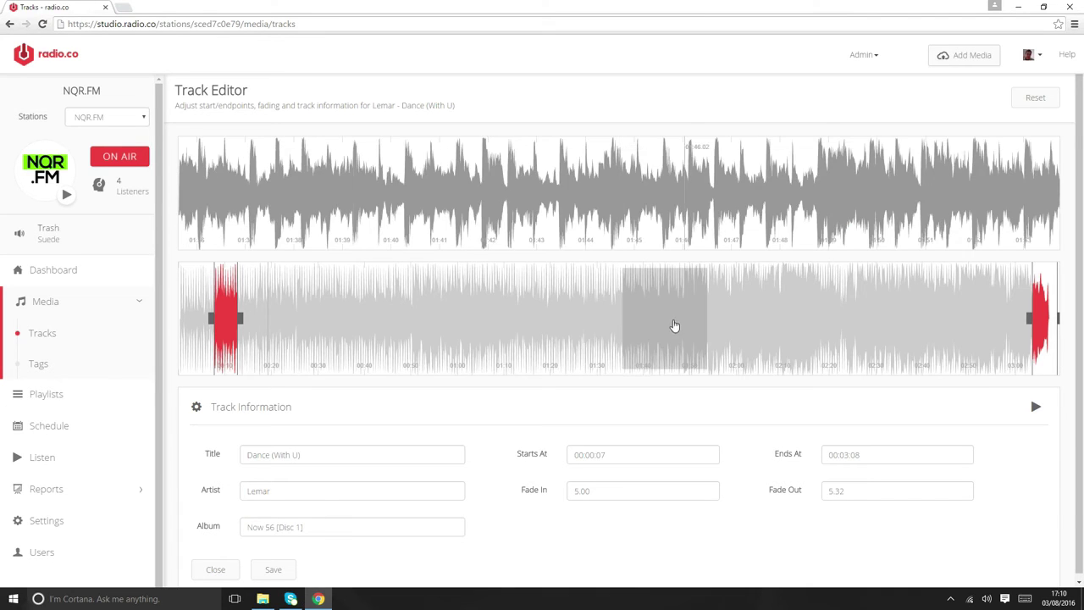
{"action": "left_click_drag", "start_coordinate": [674, 325], "coordinate": [1058, 317]}
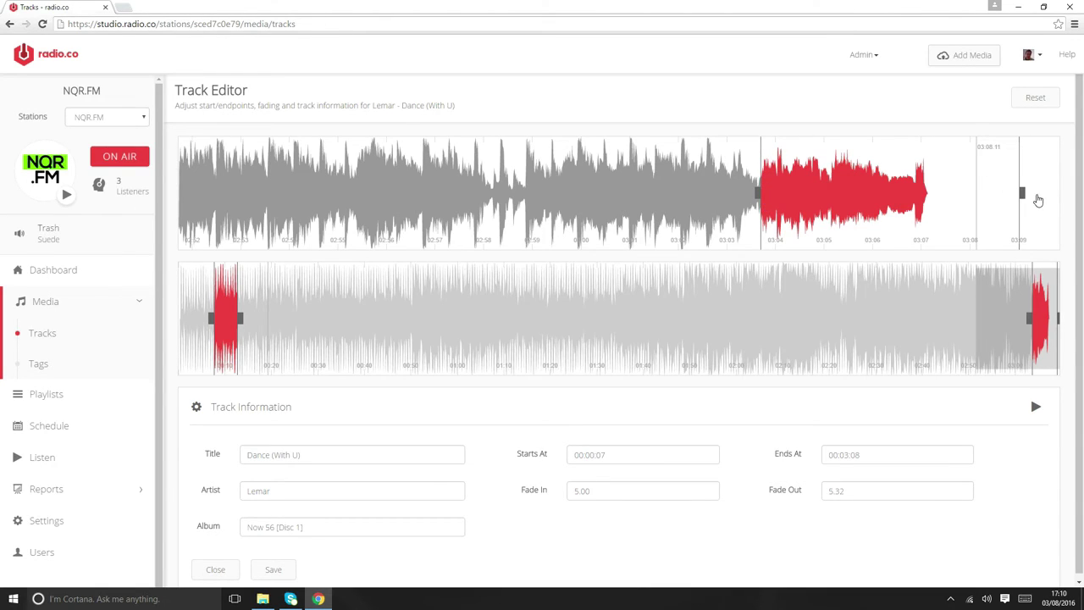
{"action": "mouse_move", "coordinate": [1022, 193]}
{"action": "left_mouse_down"}
{"action": "mouse_move", "coordinate": [935, 223]}
{"action": "mouse_move", "coordinate": [932, 242]}
{"action": "left_mouse_up"}
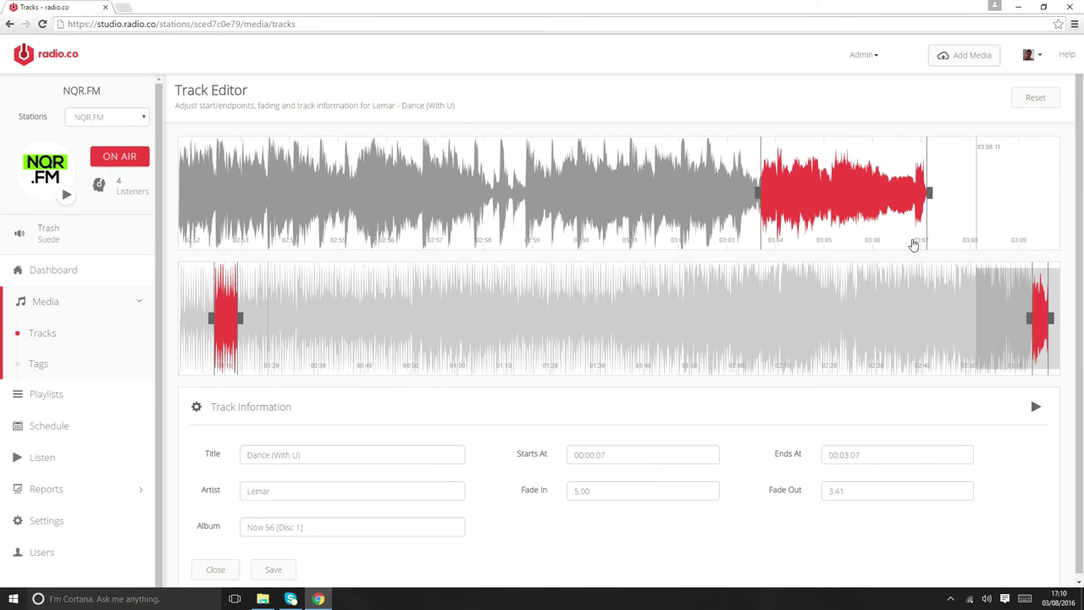
{"action": "left_click", "coordinate": [1035, 408]}
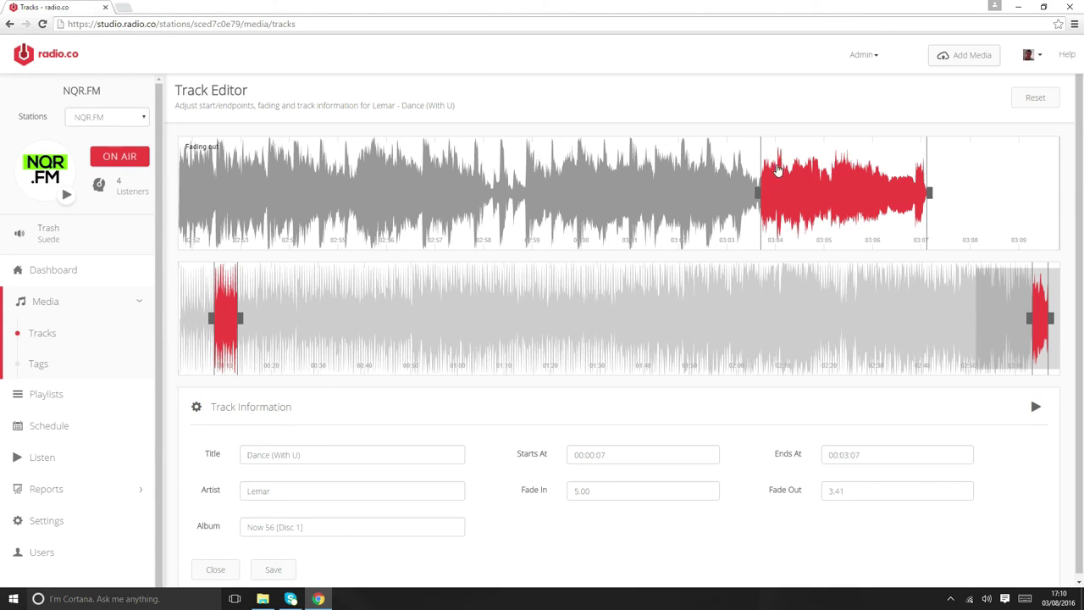
Drag the fade-out handle onto the end marker so Fade Out reads 0.00
{"action": "left_click_drag", "start_coordinate": [757, 194], "coordinate": [943, 228]}
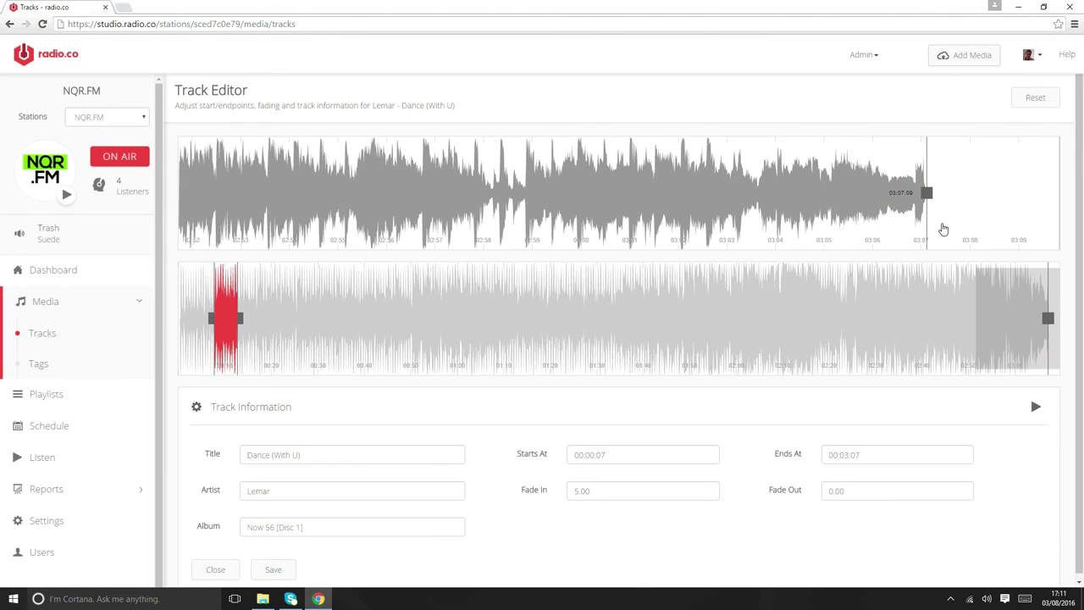